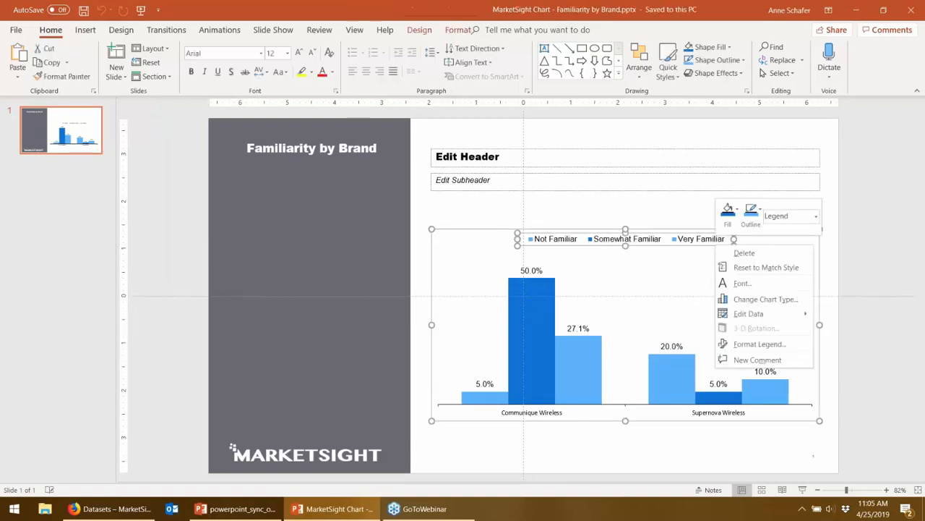
Step: Open the data sheet behind the slide's familiarity chart to view its values, close it and deselect the chart
{"action": "right_click", "coordinate": [714, 243]}
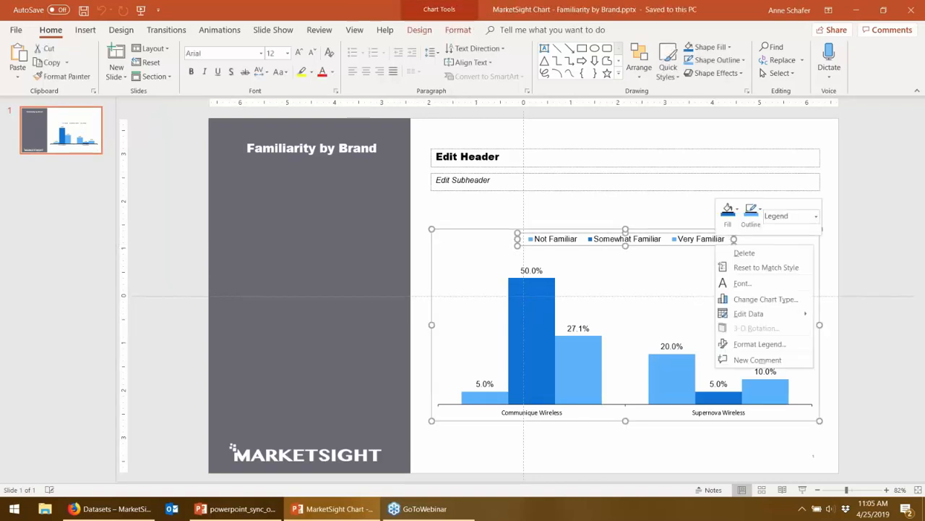
{"action": "left_click", "coordinate": [744, 313]}
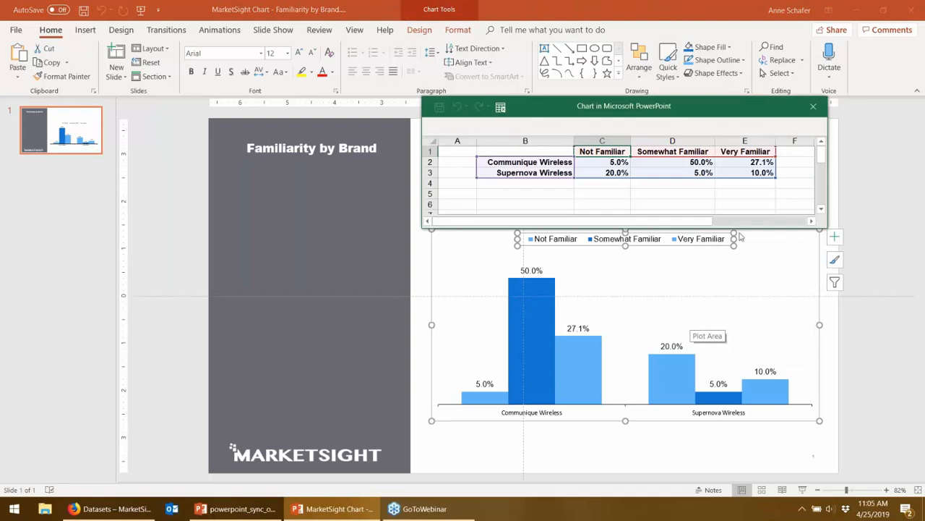
{"action": "left_click", "coordinate": [815, 107]}
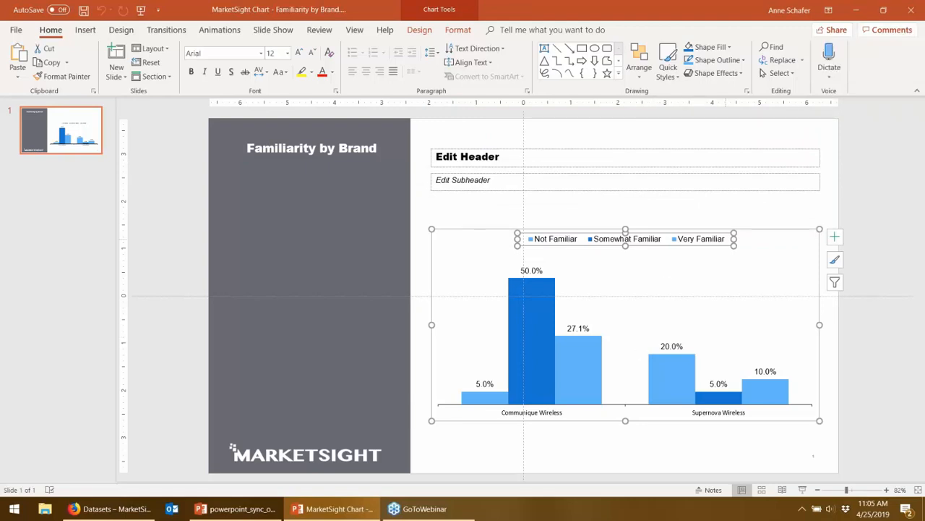
{"action": "left_click", "coordinate": [749, 224]}
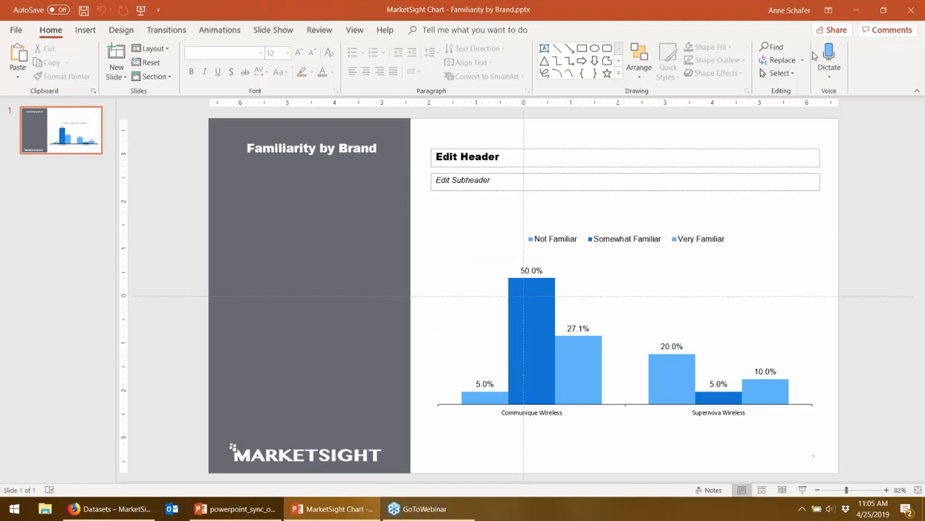
Step: Replace the slide's header placeholder text with "Original"
{"action": "left_click", "coordinate": [500, 158]}
{"action": "type", "text": "O"}
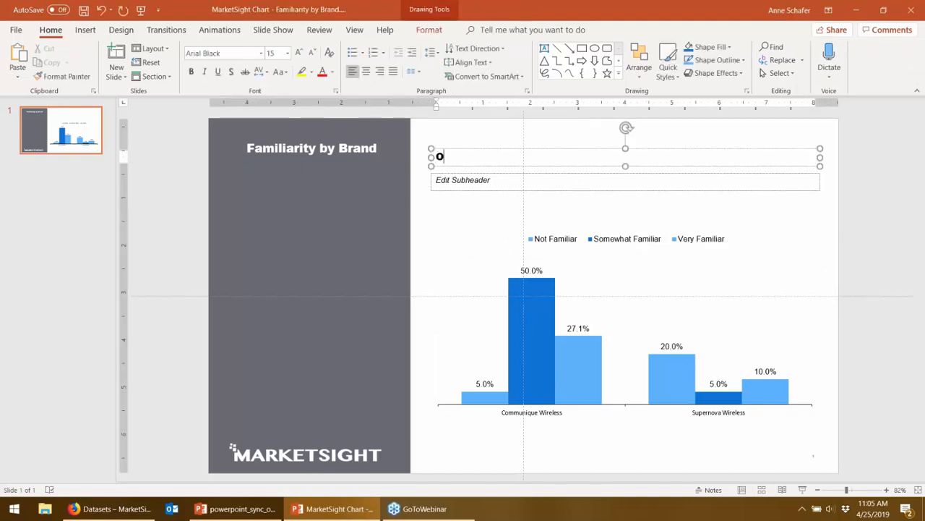
{"action": "type", "text": "riginal"}
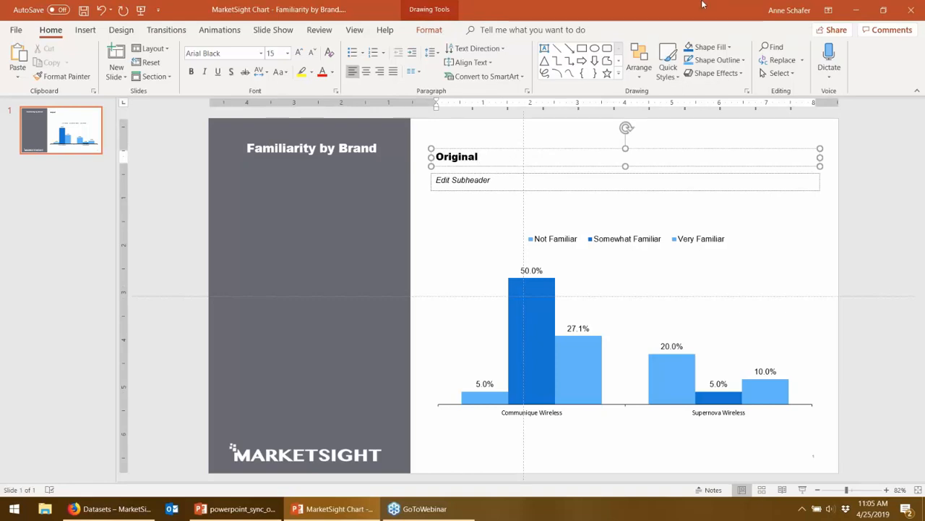
Step: Switch to MarketSight in the browser and check the respondent count in the properties of Append - Starter Dataset
{"action": "left_click", "coordinate": [859, 13]}
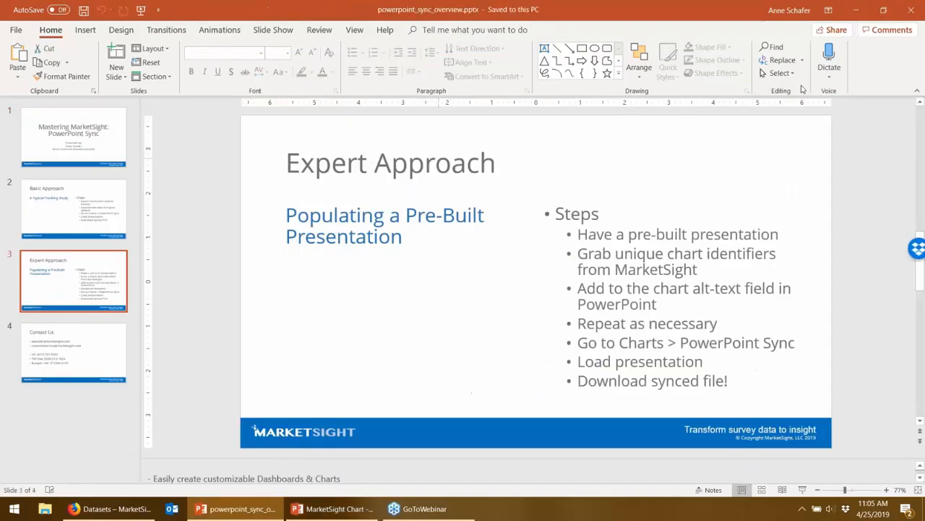
{"action": "left_click", "coordinate": [857, 8]}
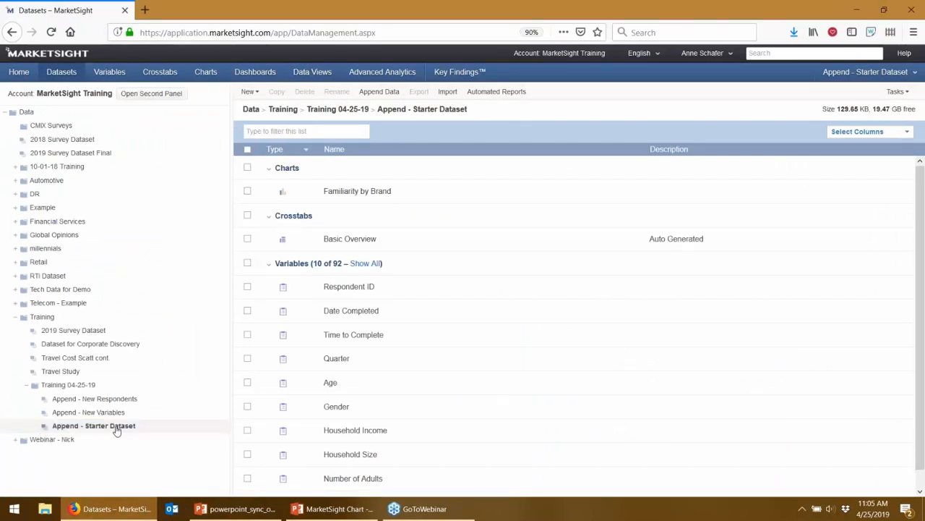
{"action": "right_click", "coordinate": [117, 430]}
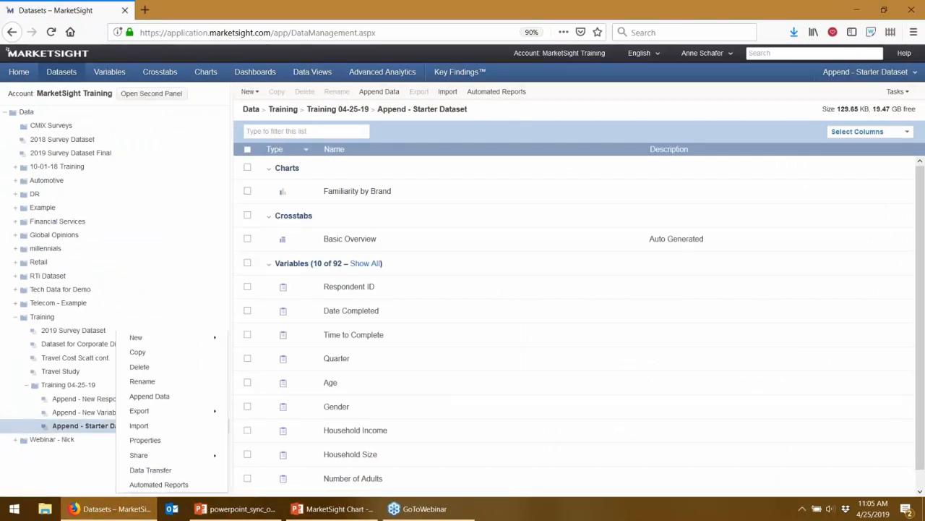
{"action": "left_click", "coordinate": [147, 441]}
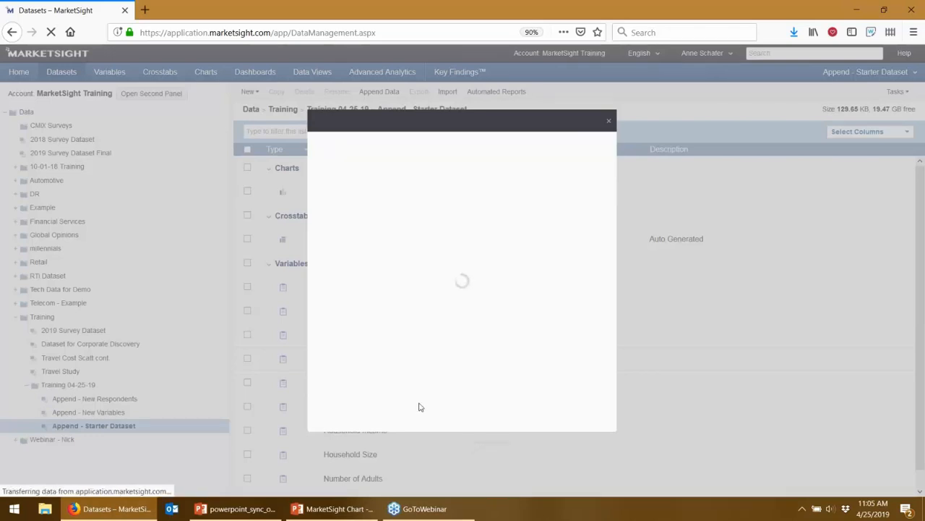
{"action": "left_click_drag", "start_coordinate": [412, 386], "coordinate": [475, 390]}
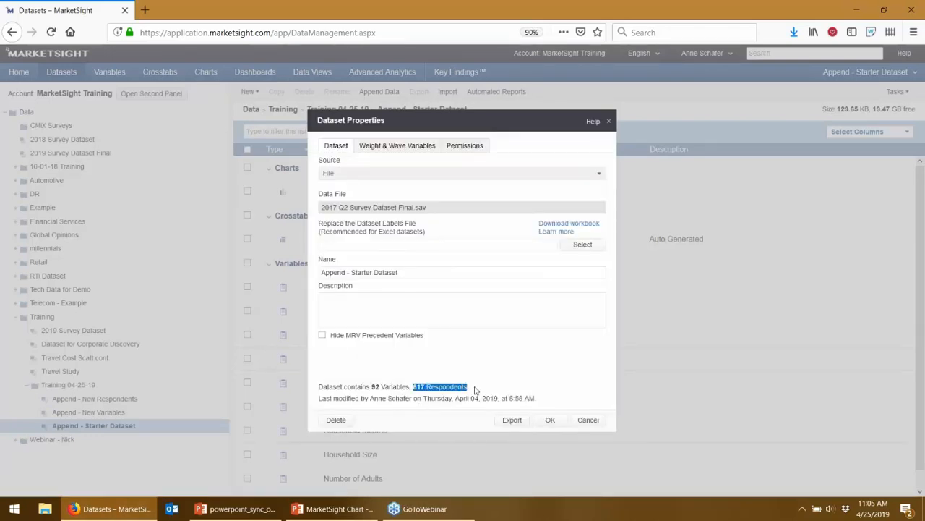
{"action": "left_click", "coordinate": [589, 419]}
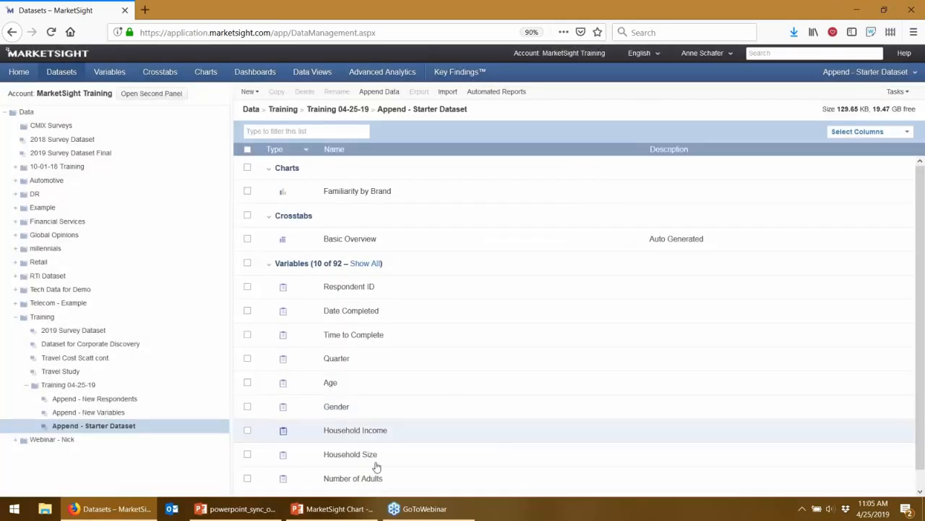
Step: Check the respondent count in the properties of the Append - New Respondents dataset, leaving the properties unchanged
{"action": "right_click", "coordinate": [104, 399]}
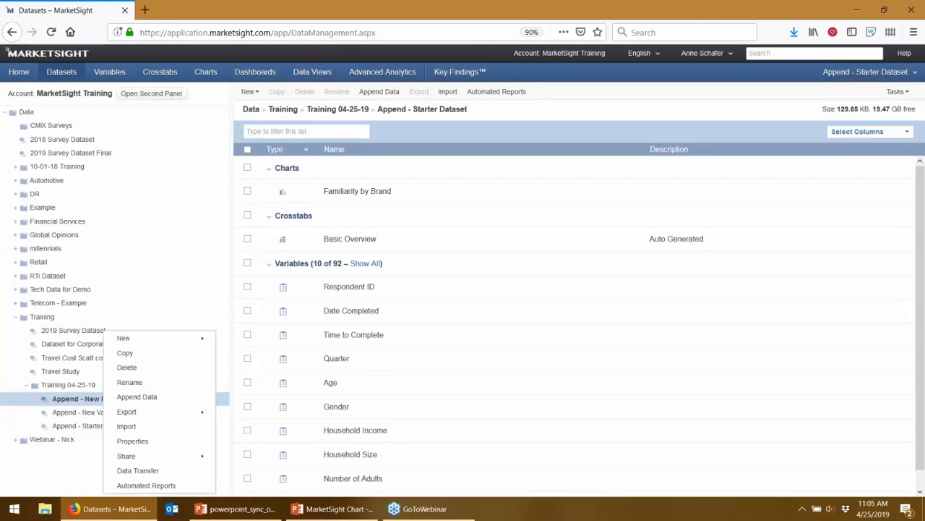
{"action": "left_click", "coordinate": [130, 441]}
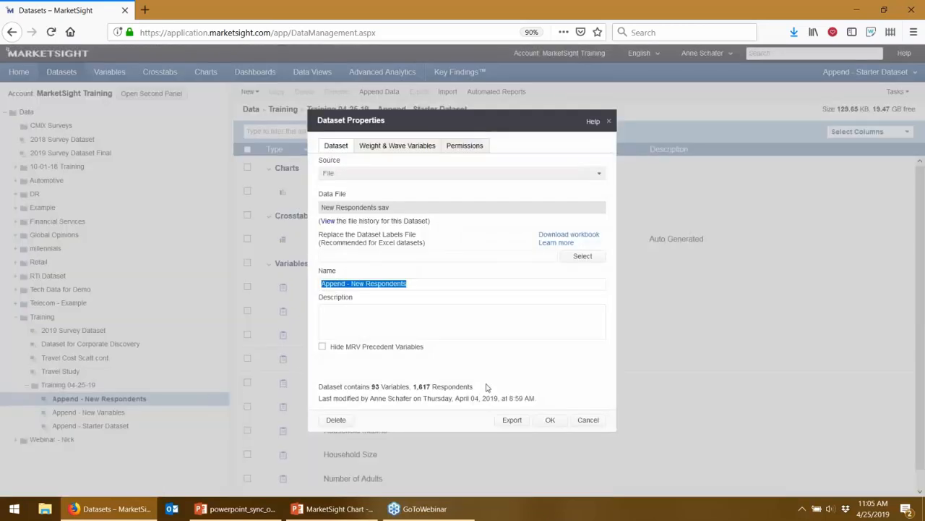
{"action": "double_click", "coordinate": [453, 387]}
{"action": "mouse_move", "coordinate": [426, 388]}
{"action": "left_mouse_down"}
{"action": "mouse_move", "coordinate": [415, 388]}
{"action": "mouse_move", "coordinate": [430, 391]}
{"action": "left_mouse_up"}
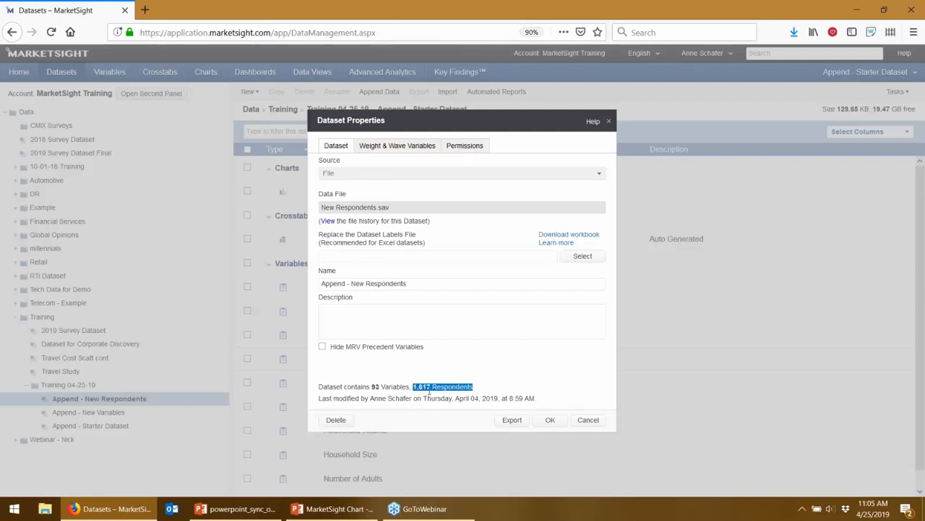
{"action": "left_click", "coordinate": [598, 423]}
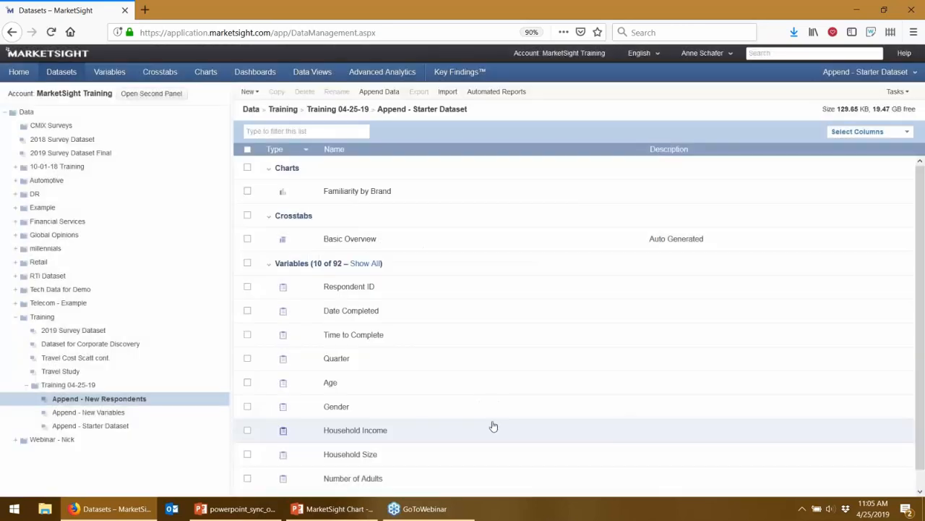
Step: Make Append - New Respondents the active dataset and go to its list of charts
{"action": "left_click", "coordinate": [129, 402]}
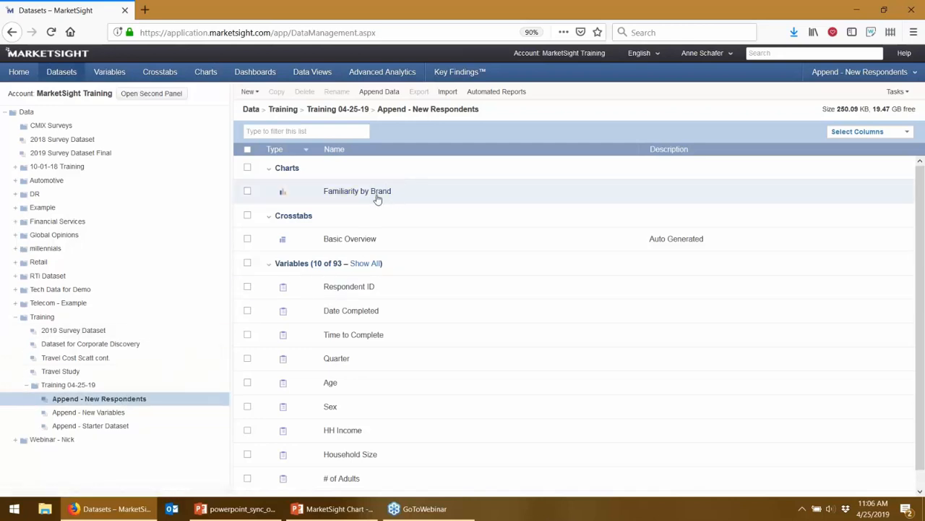
{"action": "left_click", "coordinate": [130, 401]}
{"action": "left_click", "coordinate": [211, 75]}
{"action": "left_click", "coordinate": [208, 75]}
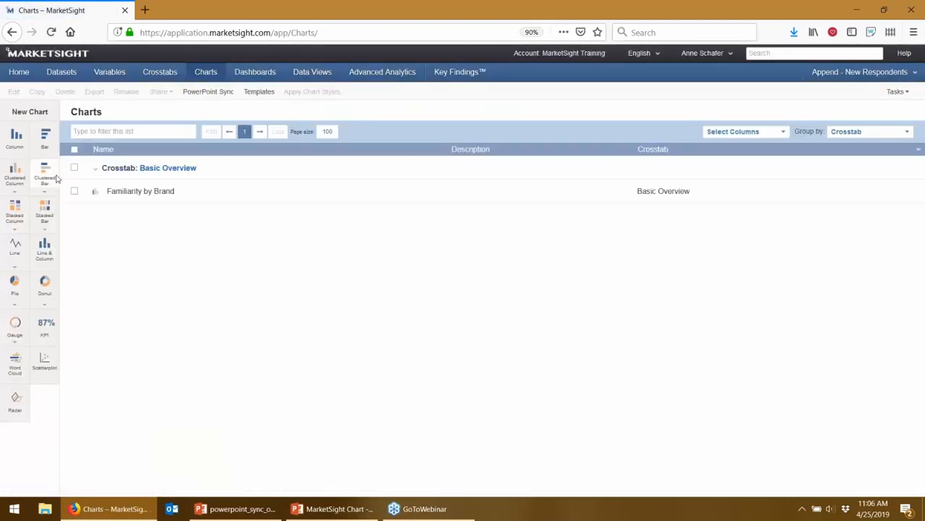
Step: Open the Familiarity by Brand chart for editing and highlight its unique identifier code
{"action": "right_click", "coordinate": [112, 190]}
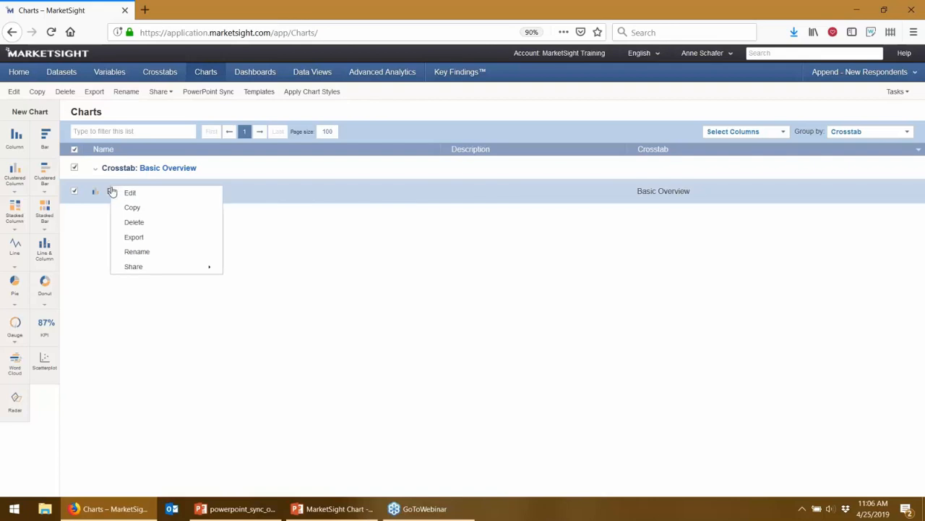
{"action": "left_click", "coordinate": [119, 193]}
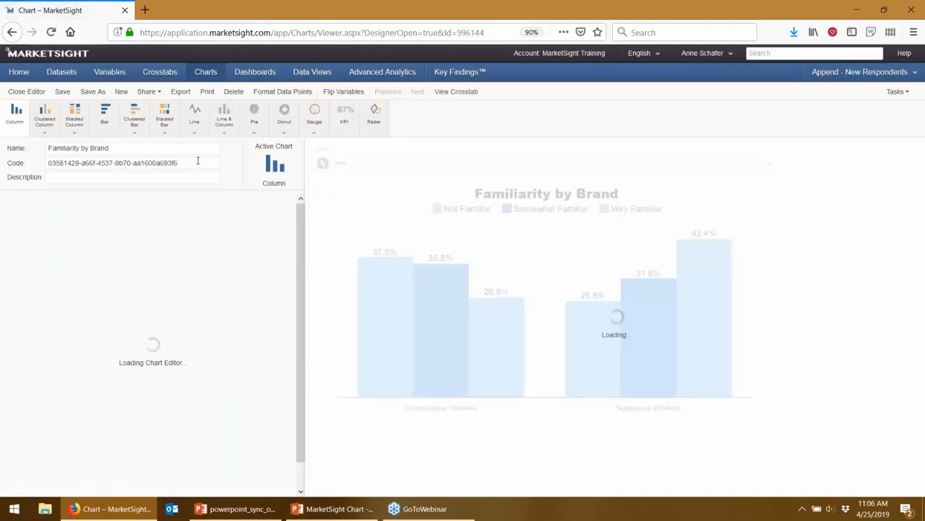
{"action": "left_click_drag", "start_coordinate": [194, 163], "coordinate": [29, 158]}
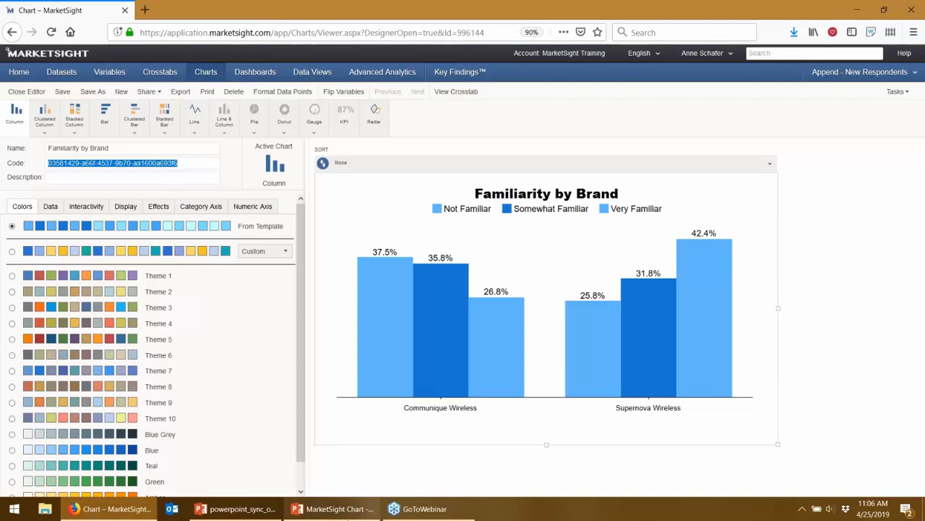
Step: Switch to the MarketSight Chart presentation in PowerPoint and examine the identifier code in the chart's alt text
{"action": "mouse_move", "coordinate": [347, 515]}
{"action": "left_click", "coordinate": [374, 490]}
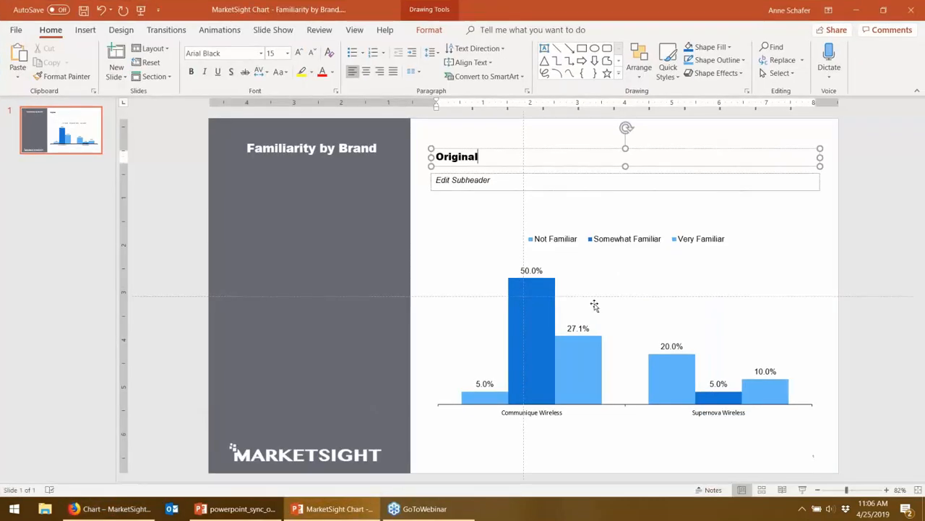
{"action": "left_click", "coordinate": [774, 249]}
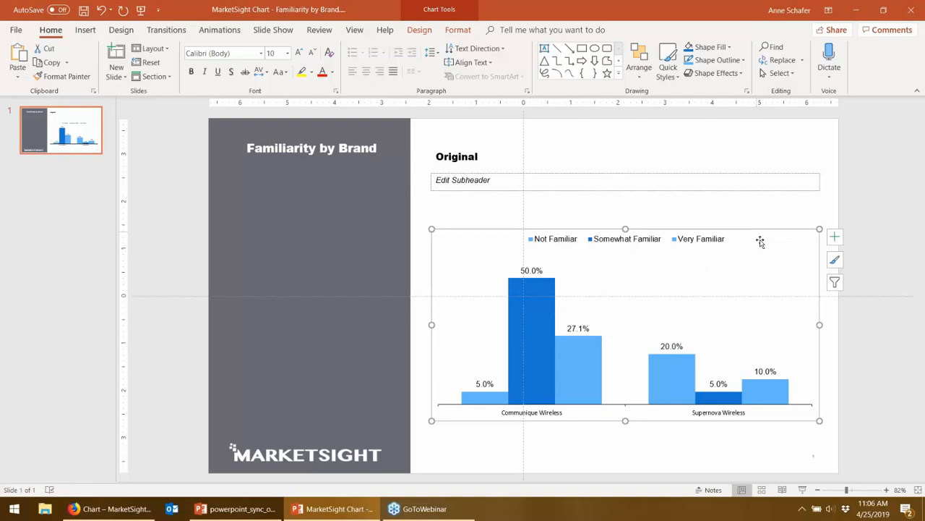
{"action": "right_click", "coordinate": [803, 241]}
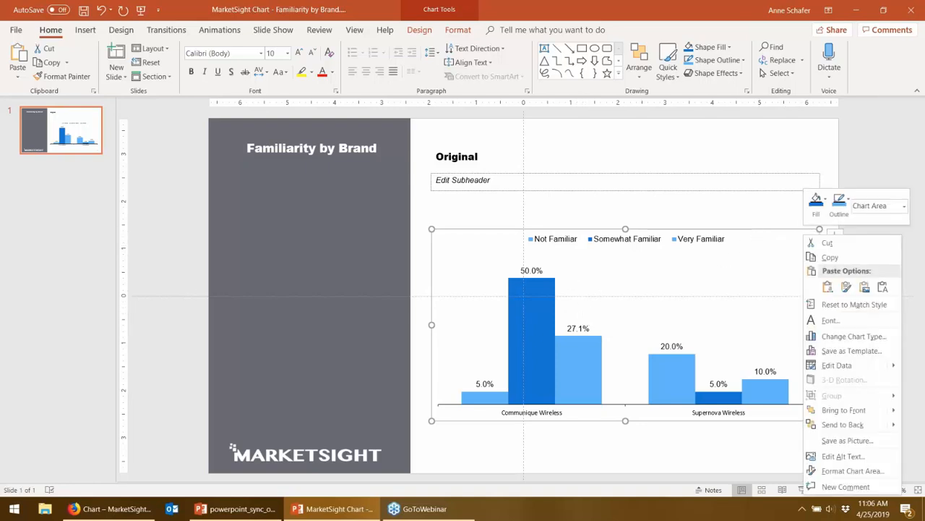
{"action": "left_click", "coordinate": [842, 461]}
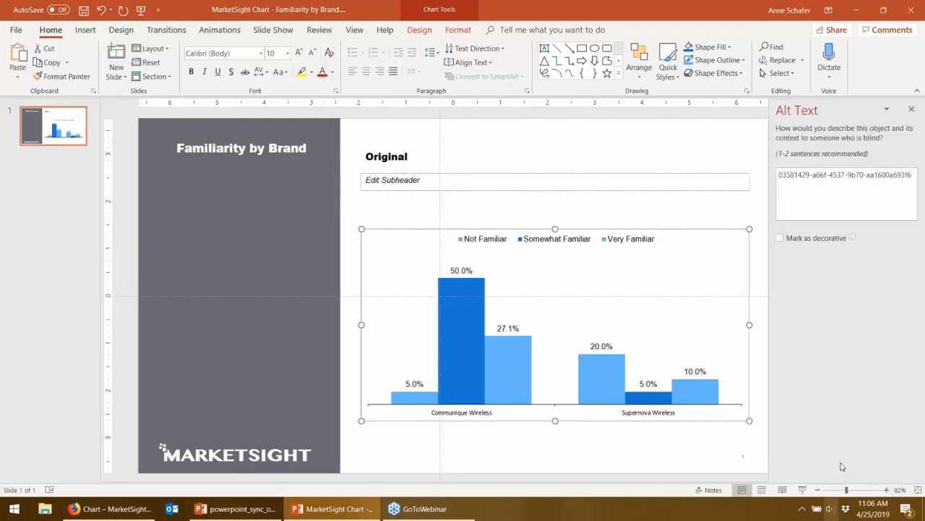
{"action": "left_click_drag", "start_coordinate": [912, 176], "coordinate": [755, 173]}
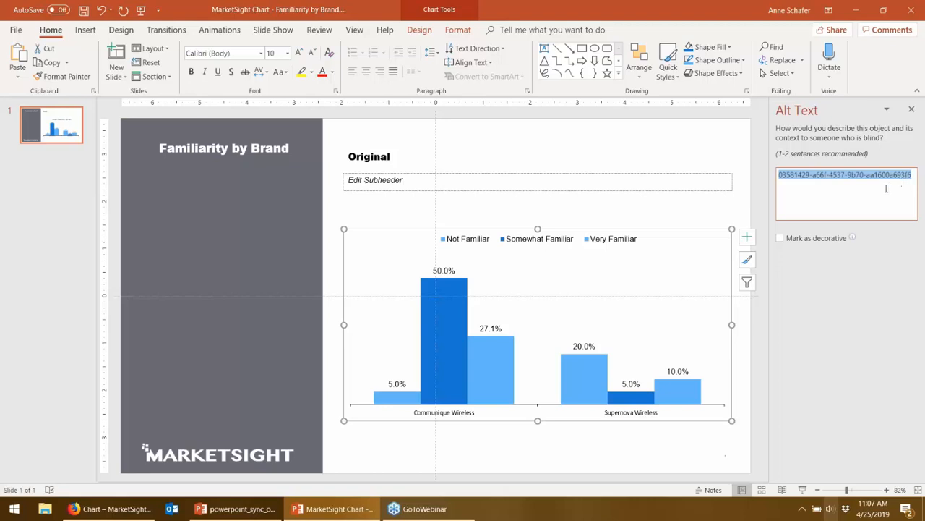
Step: Return to MarketSight in the browser and leave the chart editor for the charts list without saving
{"action": "left_click", "coordinate": [151, 516]}
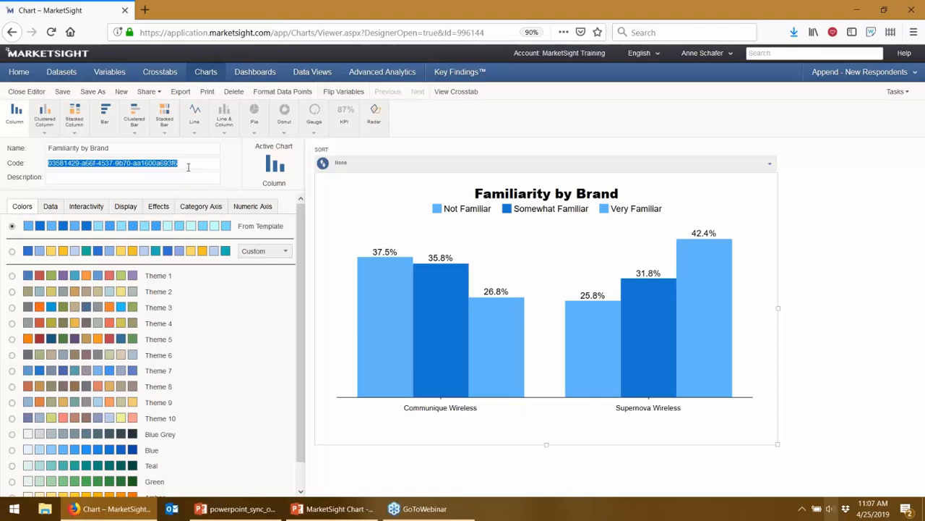
{"action": "mouse_move", "coordinate": [881, 84]}
{"action": "left_click", "coordinate": [211, 71]}
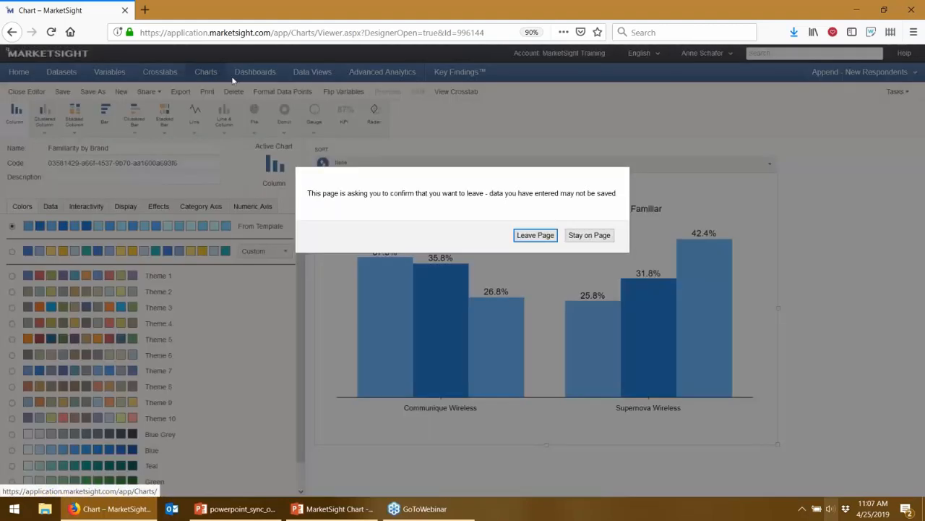
{"action": "left_click", "coordinate": [535, 237]}
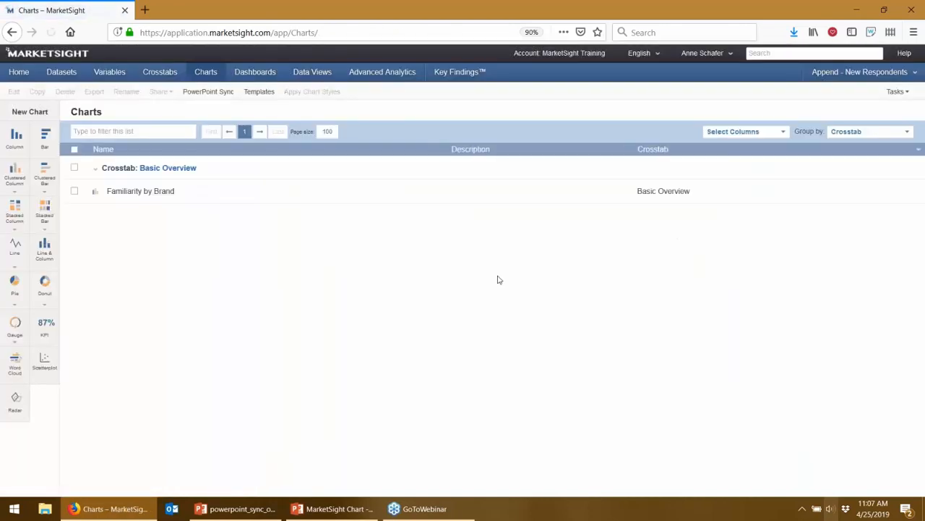
Step: Start a PowerPoint Sync and load MarketSight Chart - Familiarity by Brand.pptx from the Desktop as the file to update
{"action": "left_click", "coordinate": [223, 92]}
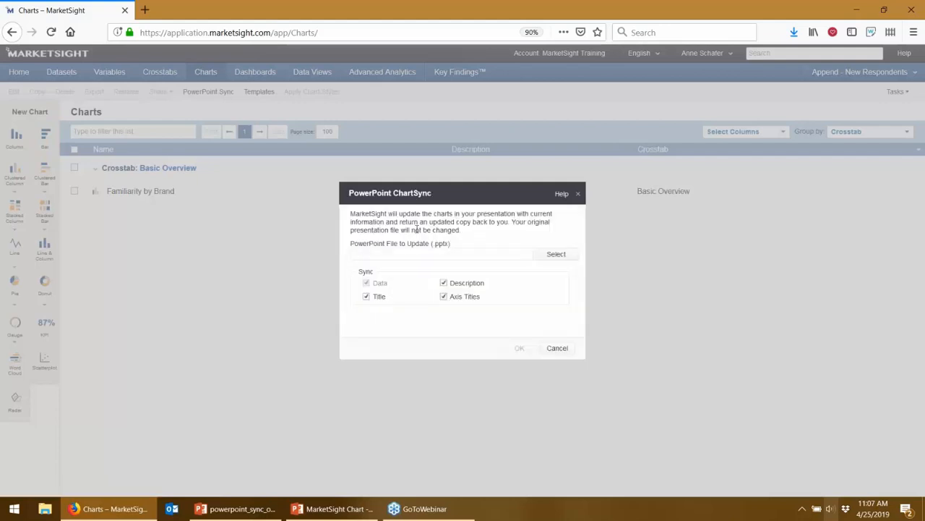
{"action": "left_click", "coordinate": [553, 255]}
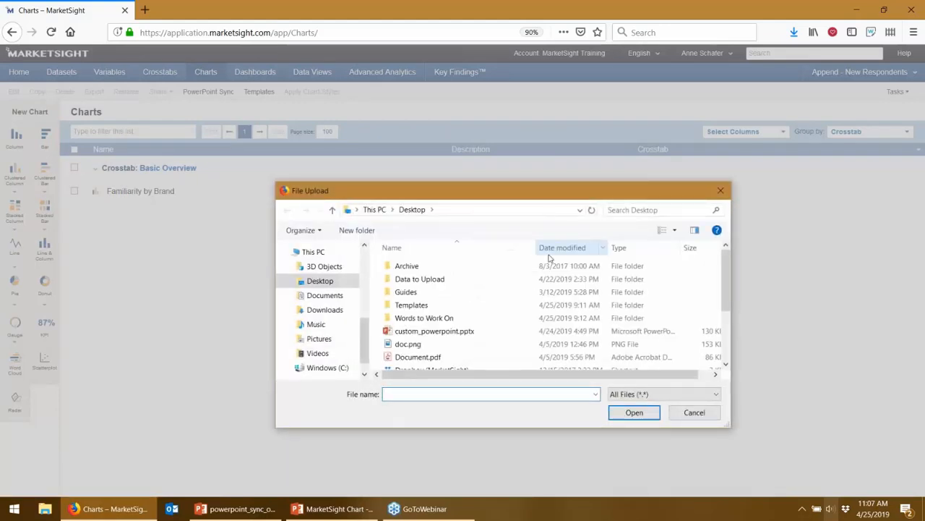
{"action": "scroll", "coordinate": [549, 311], "scroll_direction": "down", "scroll_amount": 2}
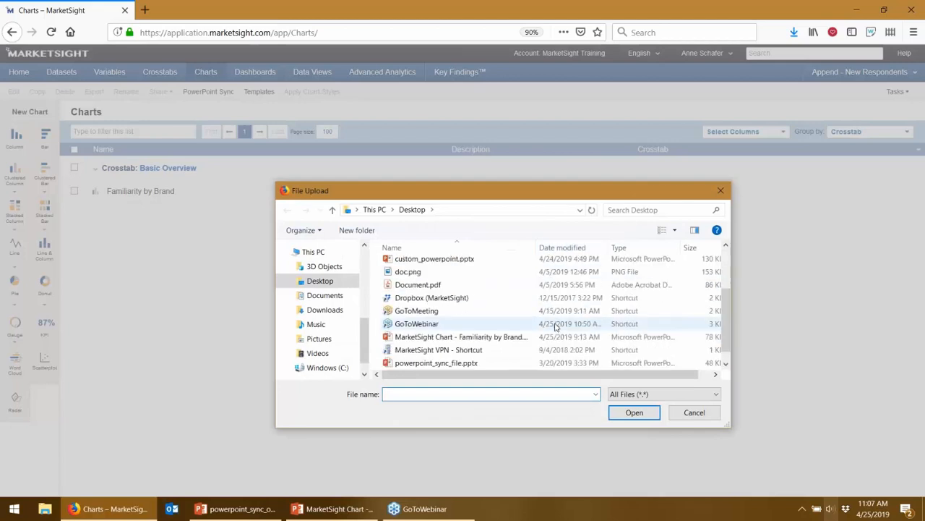
{"action": "double_click", "coordinate": [477, 339]}
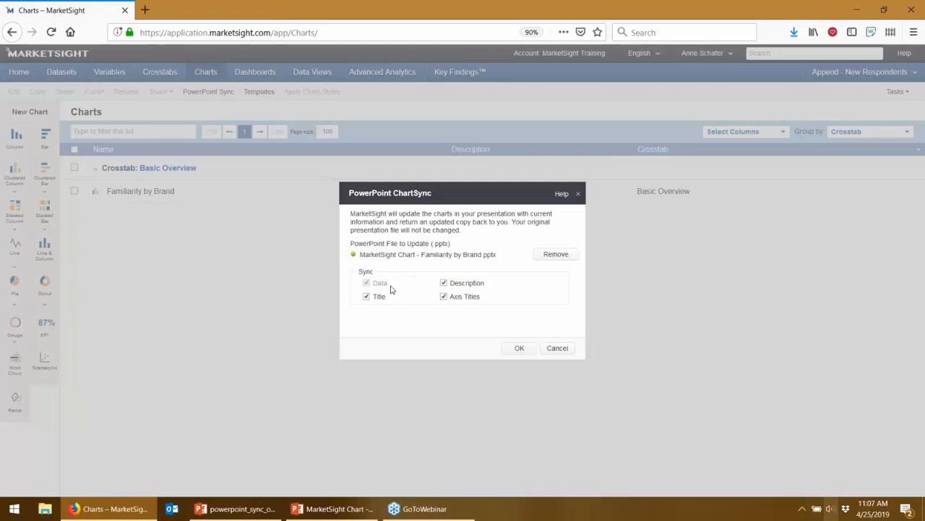
Step: Run the sync with Data, Title, Description and Axis Titles included, then download the updated presentation and open it in PowerPoint
{"action": "left_click", "coordinate": [518, 348]}
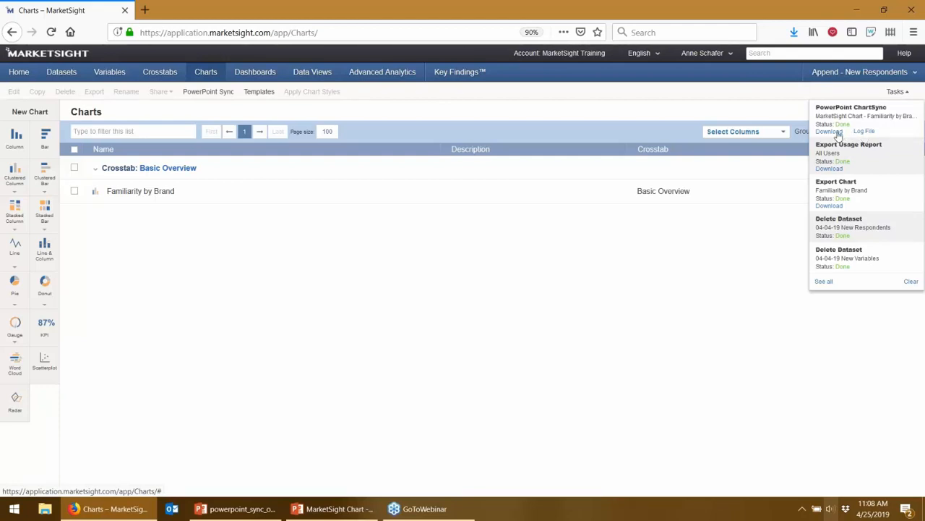
{"action": "left_click", "coordinate": [837, 133]}
{"action": "left_click", "coordinate": [379, 335]}
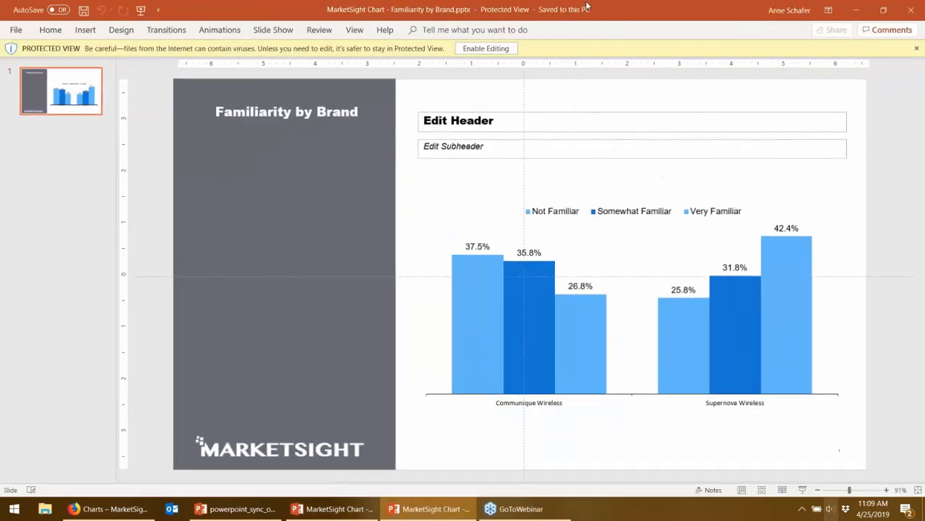
Step: Enable editing in the downloaded presentation and arrange it side by side with the original Familiarity by Brand presentation
{"action": "left_click", "coordinate": [483, 48]}
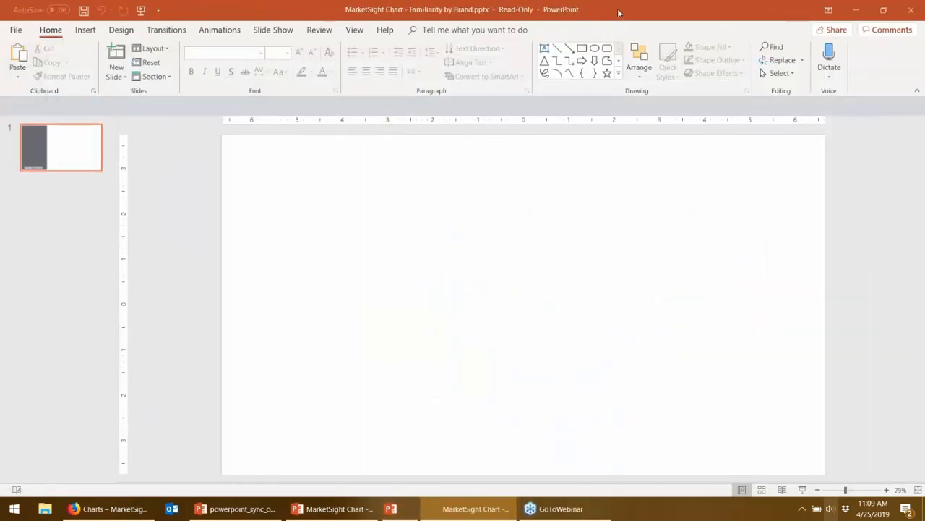
{"action": "left_click_drag", "start_coordinate": [650, 10], "coordinate": [1, 195]}
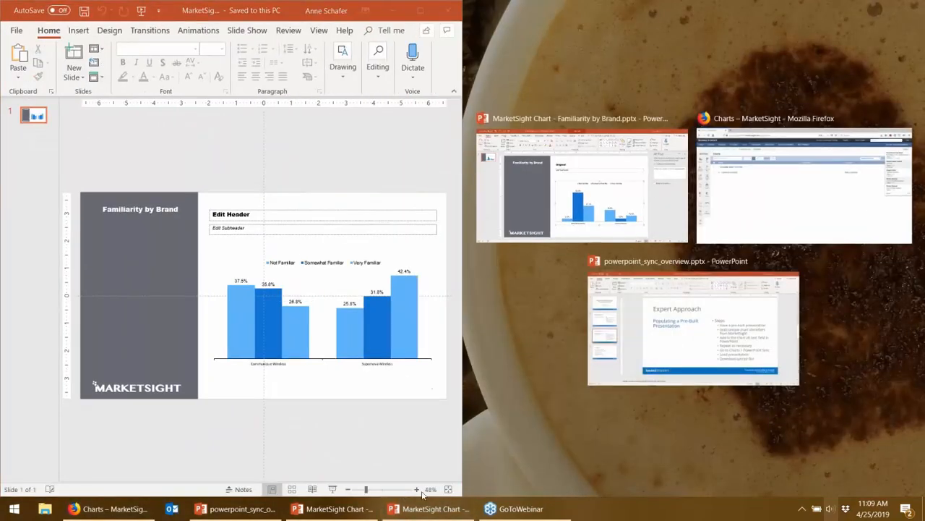
{"action": "left_click", "coordinate": [606, 232]}
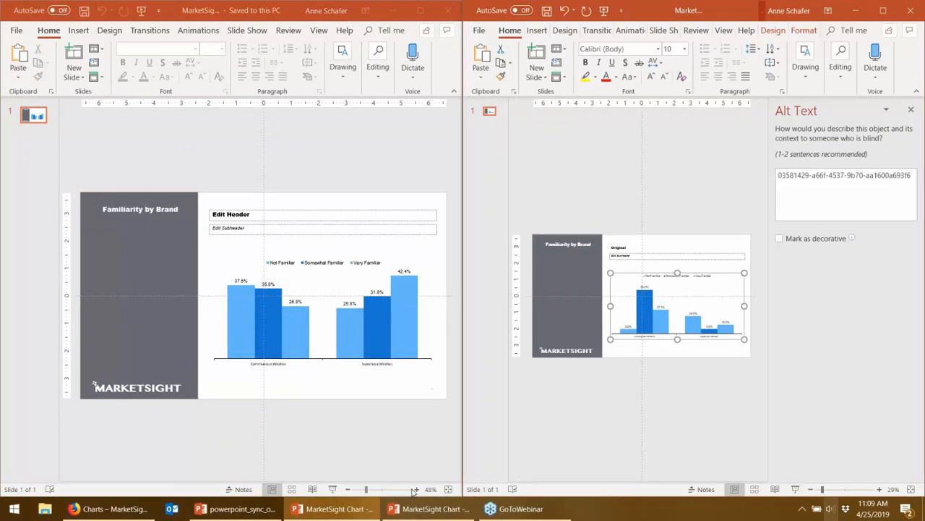
Step: Enlarge the updated slide and bring its familiarity bars for Communique Wireless and Supernova Wireless into view
{"action": "left_click", "coordinate": [417, 490]}
{"action": "left_click", "coordinate": [417, 489]}
{"action": "left_click", "coordinate": [417, 489]}
{"action": "left_click", "coordinate": [417, 489]}
{"action": "left_click", "coordinate": [418, 489]}
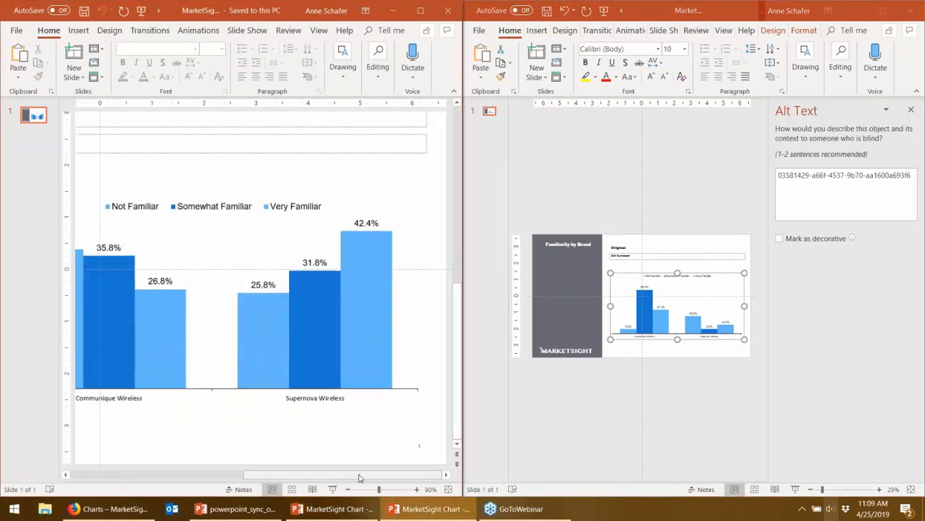
{"action": "scroll", "coordinate": [352, 477], "scroll_direction": "left", "scroll_amount": 3}
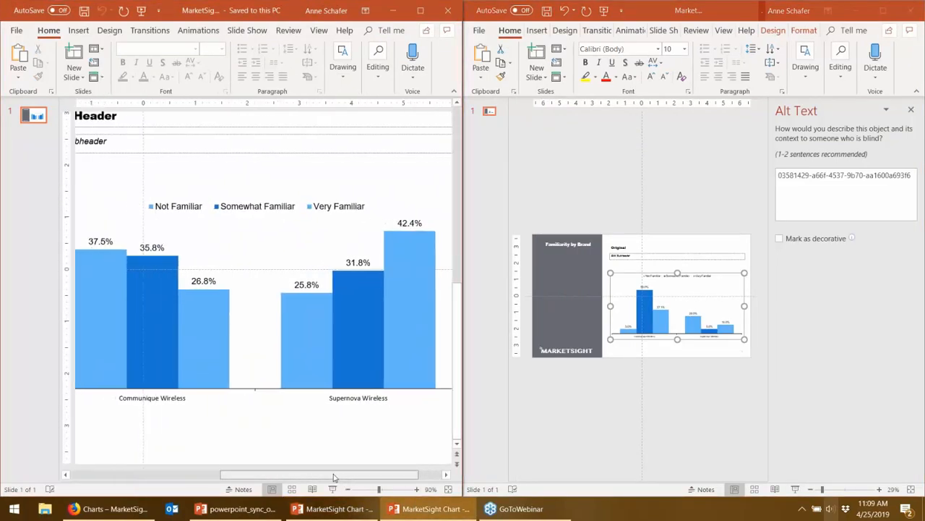
Step: Deselect the original presentation's chart, close its alt text pane and enlarge the slide for comparison with the updated one
{"action": "left_click", "coordinate": [733, 439]}
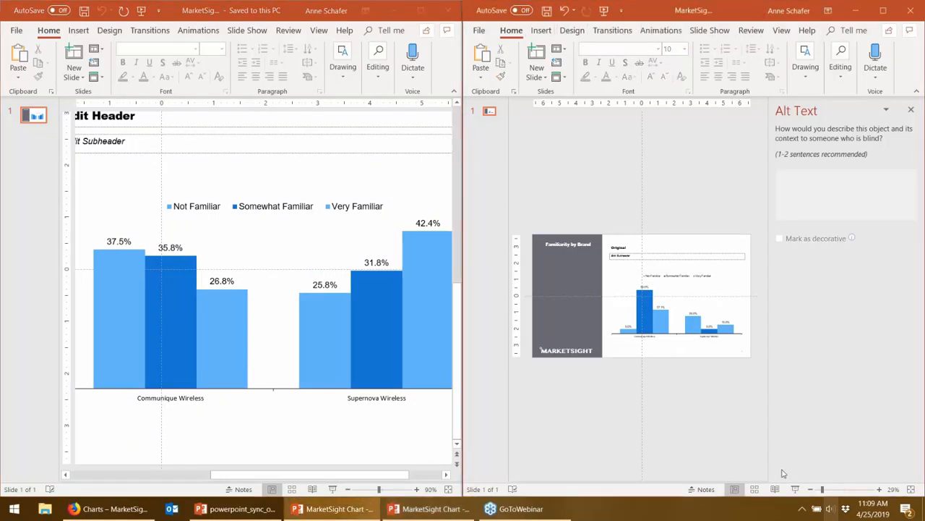
{"action": "left_click", "coordinate": [911, 109]}
{"action": "left_click", "coordinate": [863, 489]}
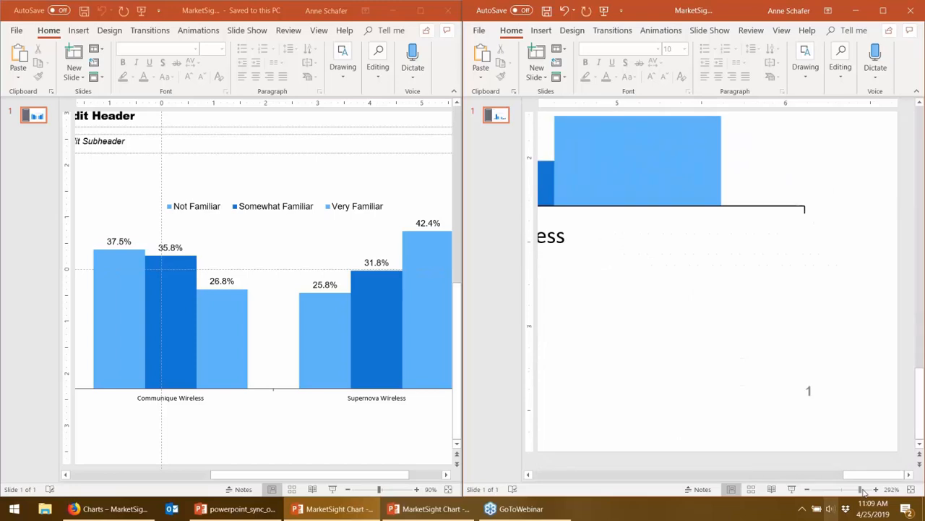
{"action": "left_click", "coordinate": [856, 489]}
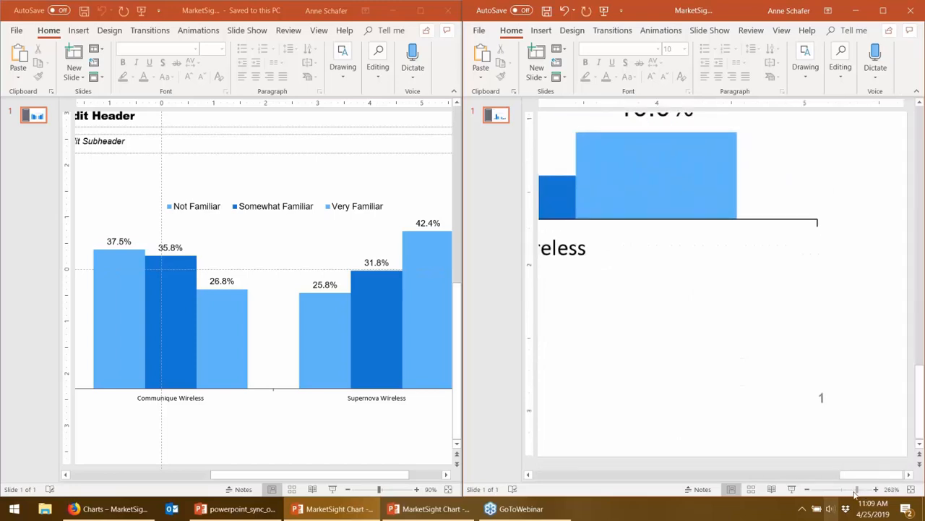
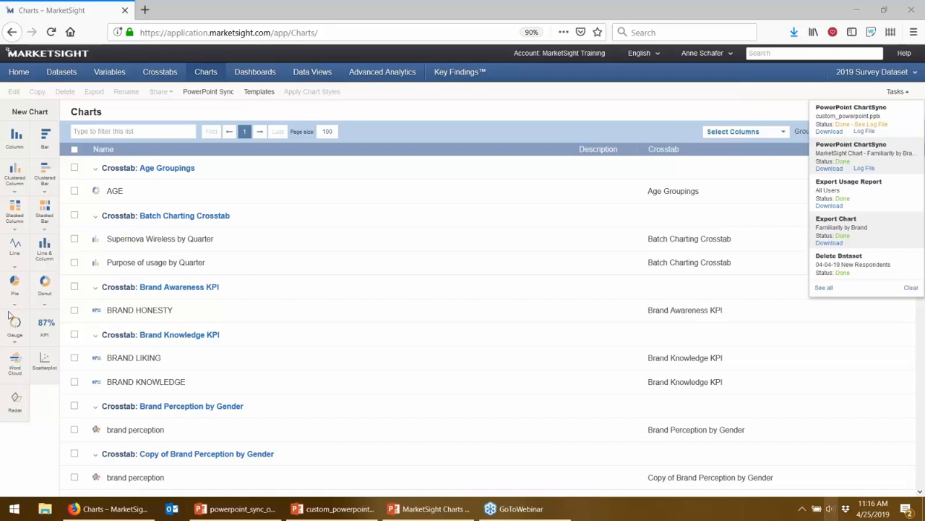
Step: Switch to the custom_powerpoint presentation in PowerPoint and open the alt text of the rightmost "ID Added" chart on slide 2
{"action": "mouse_move", "coordinate": [104, 510]}
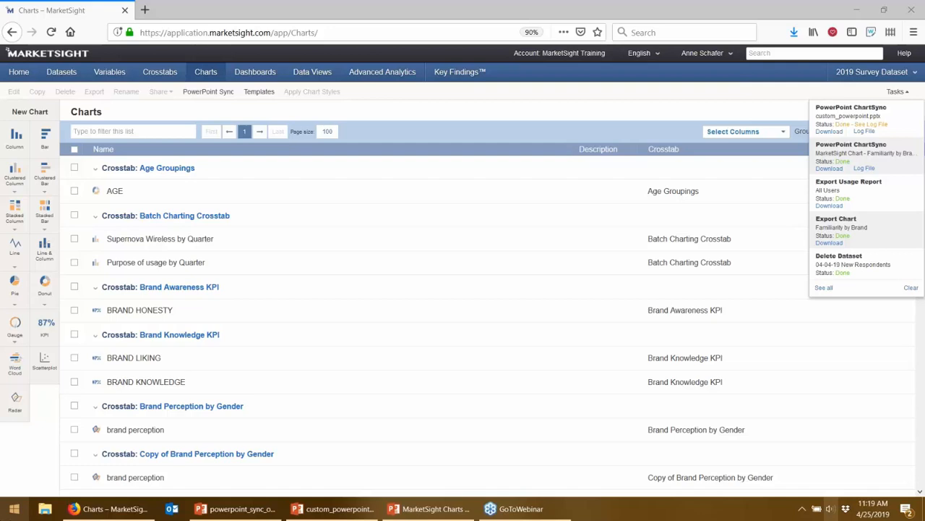
{"action": "mouse_move", "coordinate": [152, 512]}
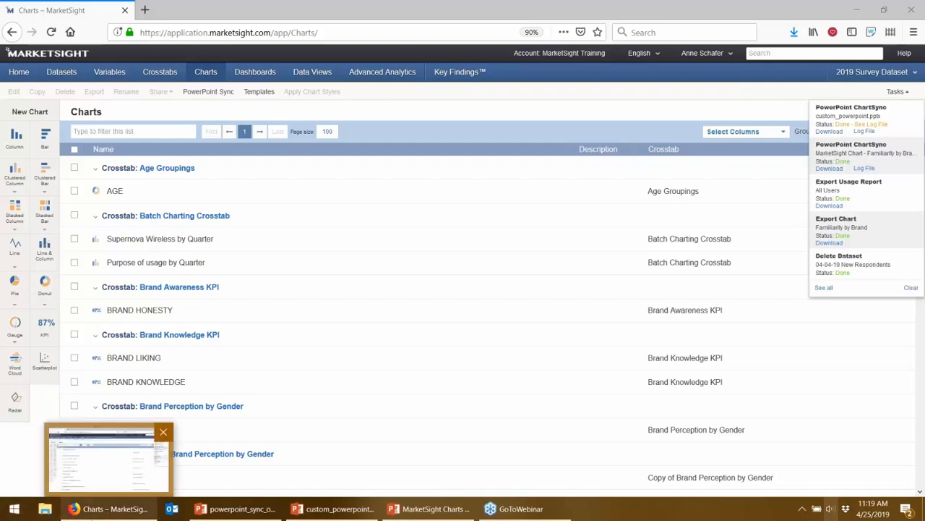
{"action": "mouse_move", "coordinate": [206, 511]}
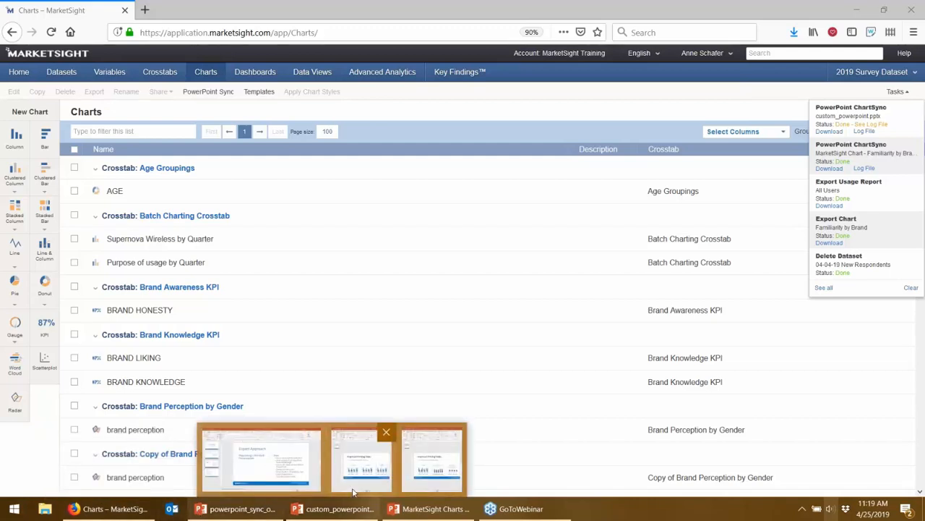
{"action": "left_click", "coordinate": [373, 477]}
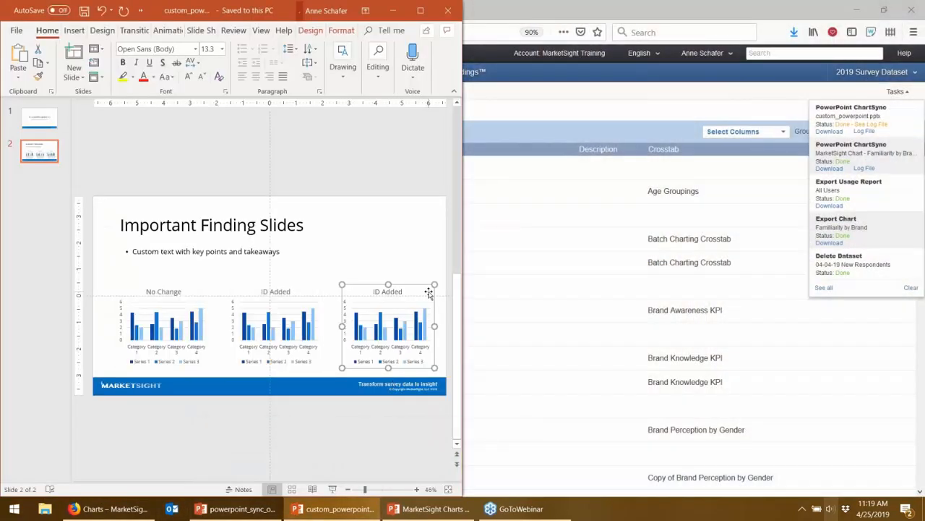
{"action": "right_click", "coordinate": [429, 298]}
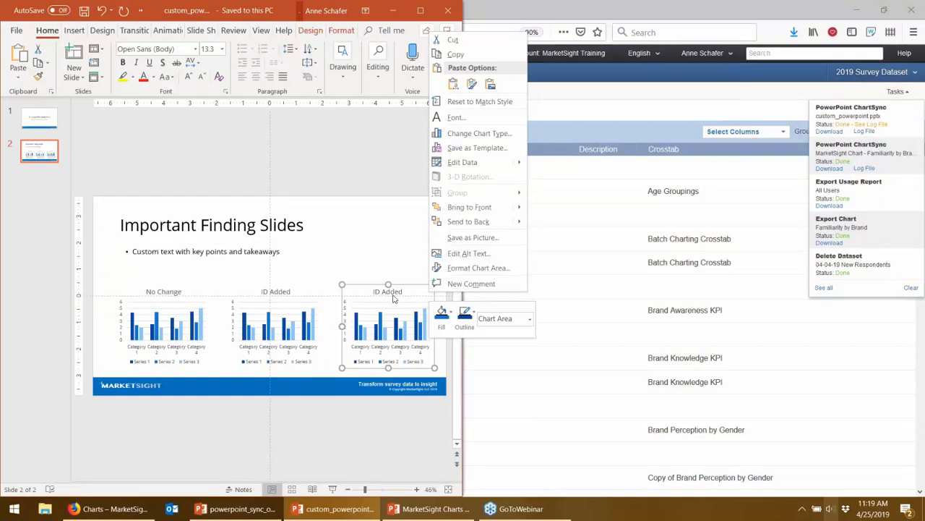
{"action": "left_click", "coordinate": [424, 293]}
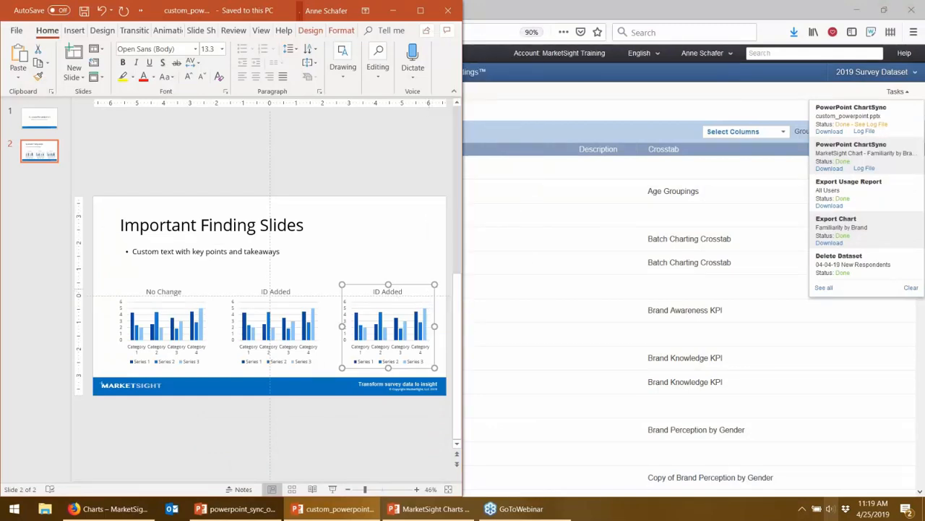
{"action": "right_click", "coordinate": [432, 292]}
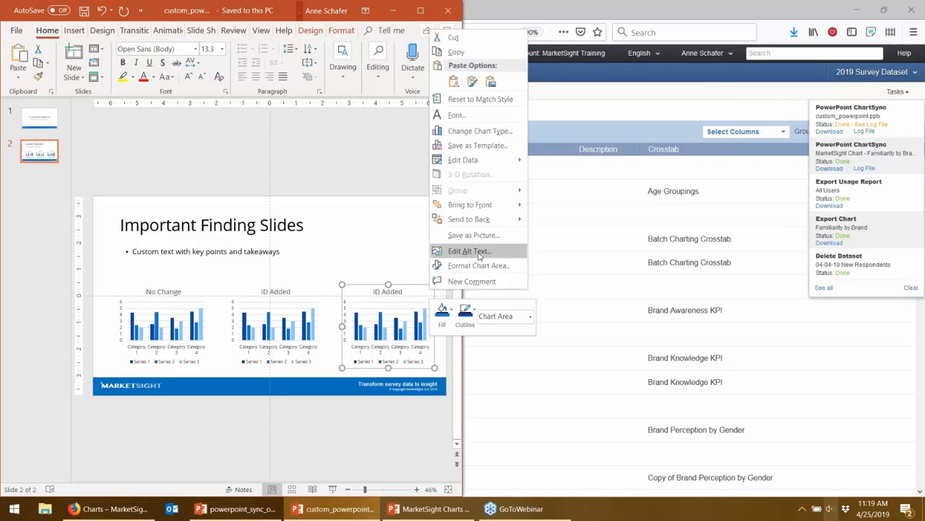
{"action": "left_click", "coordinate": [465, 253]}
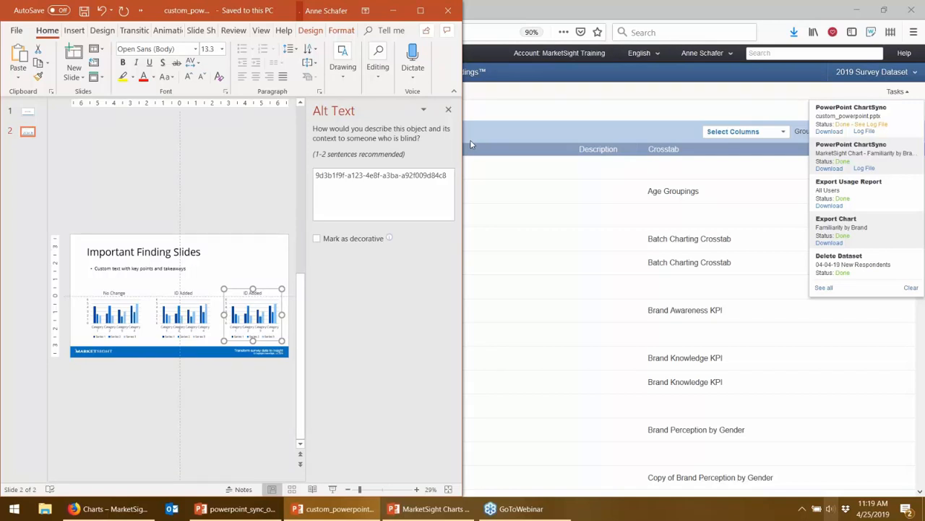
Step: Bring up the synced Important Finding Slides presentation for review, and return to the original custom_powerpoint presentation
{"action": "left_click", "coordinate": [495, 19]}
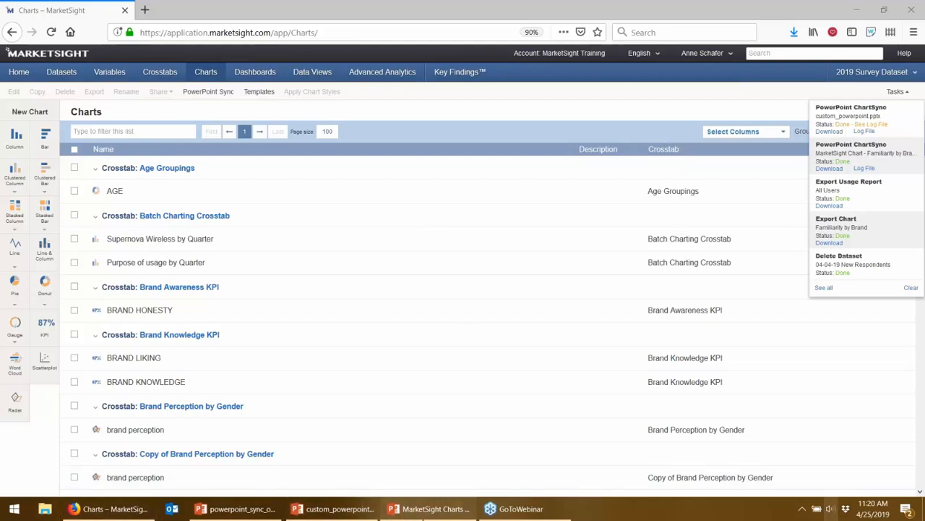
{"action": "left_click", "coordinate": [431, 508]}
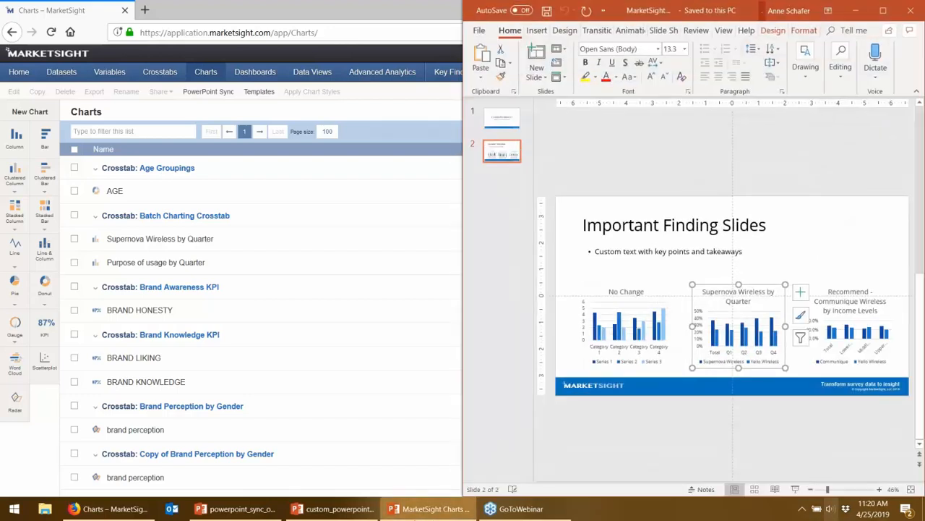
{"action": "left_click", "coordinate": [258, 510]}
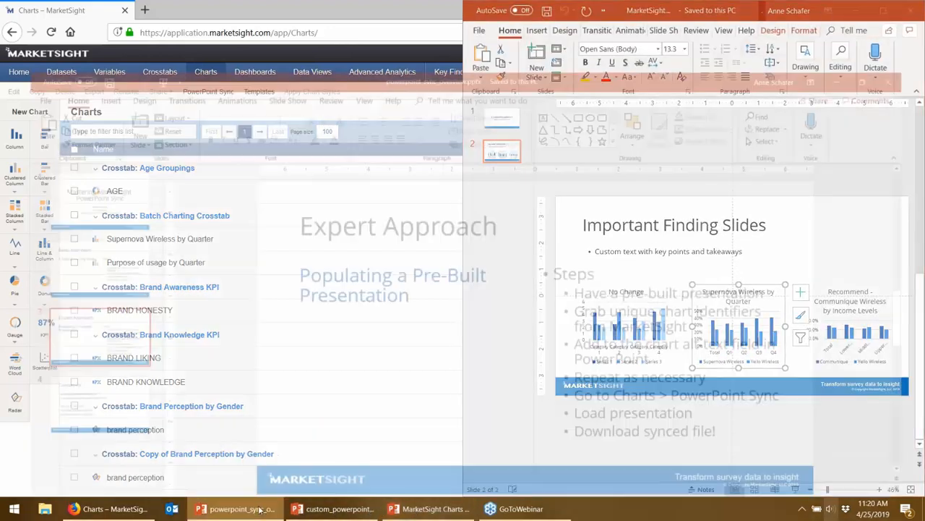
{"action": "left_click", "coordinate": [334, 509]}
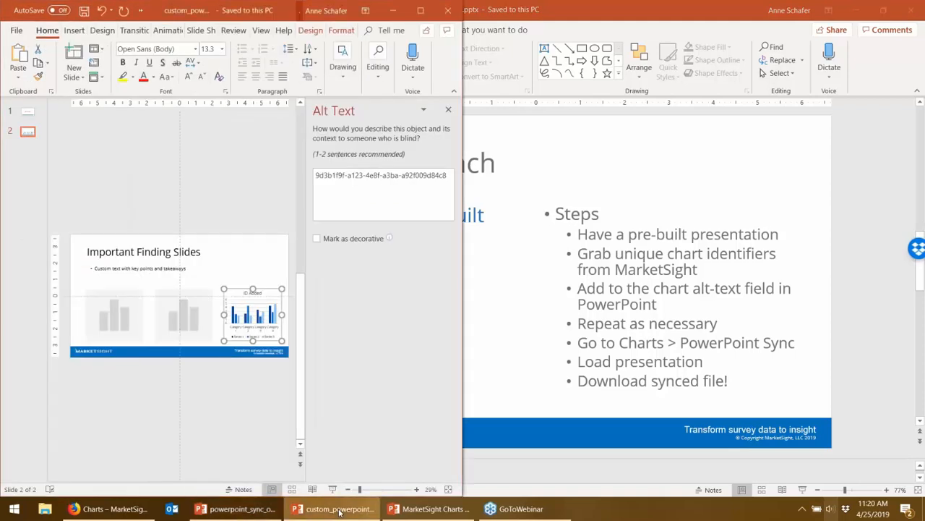